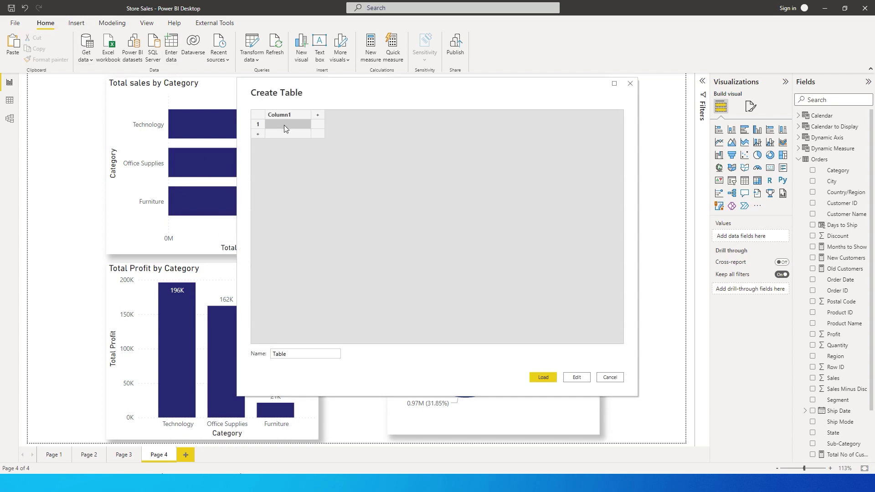
Name the new table Colors, with column headers Category and Color
drag(309, 355, 254, 354)
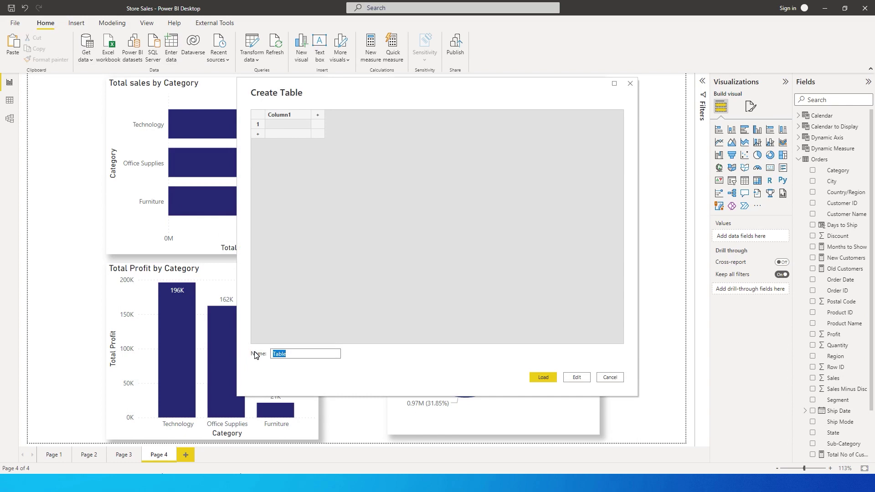
text(Colors)
click(288, 115)
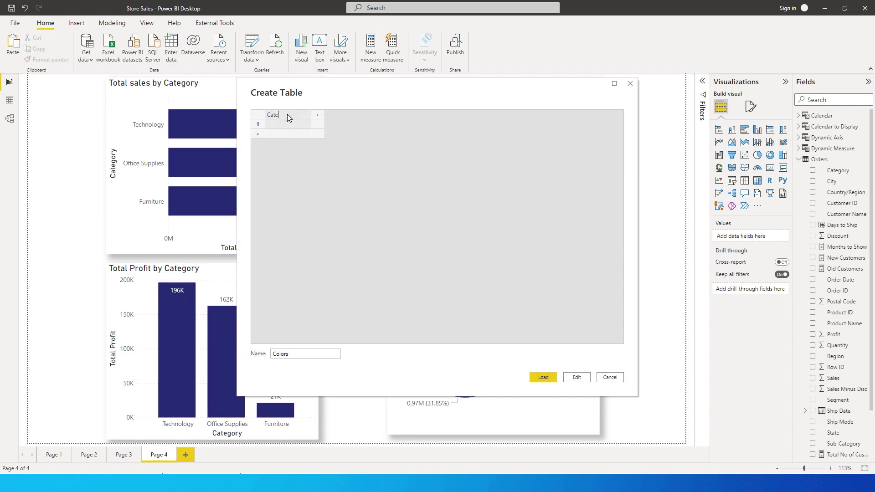
text(Category)
key(Tab)
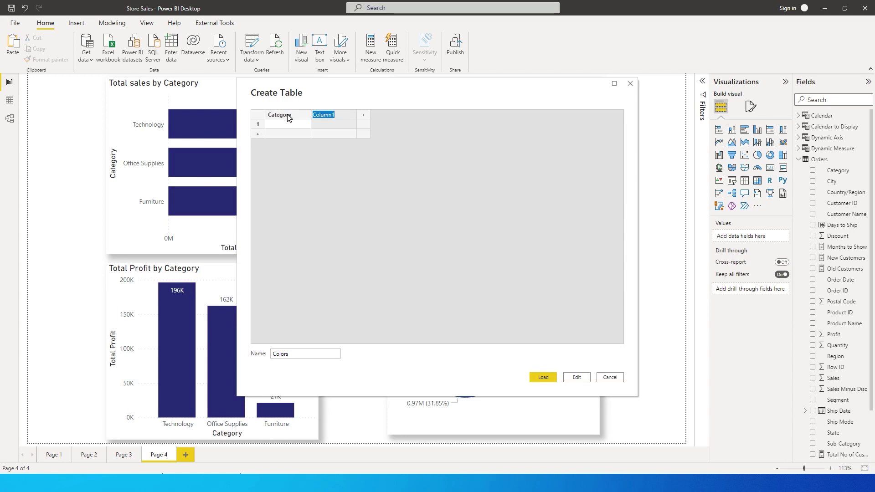
text(Color)
click(289, 125)
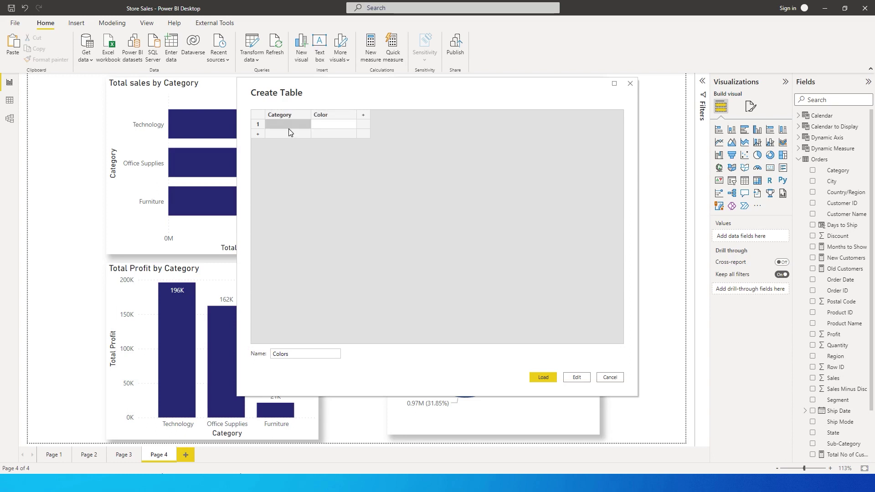
Enter the categories Technology, Office Supplies and Furniture in three rows
click(289, 131)
text(Technology)
key(Return)
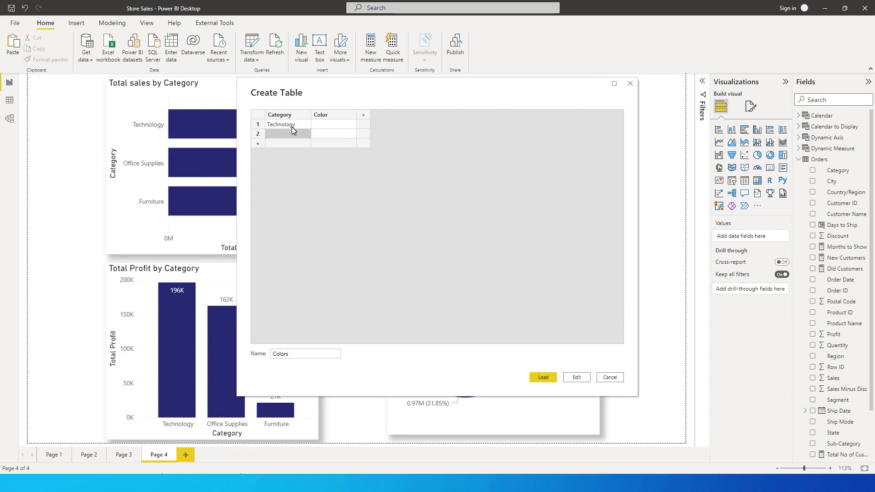
text(Office Supplies)
key(Return)
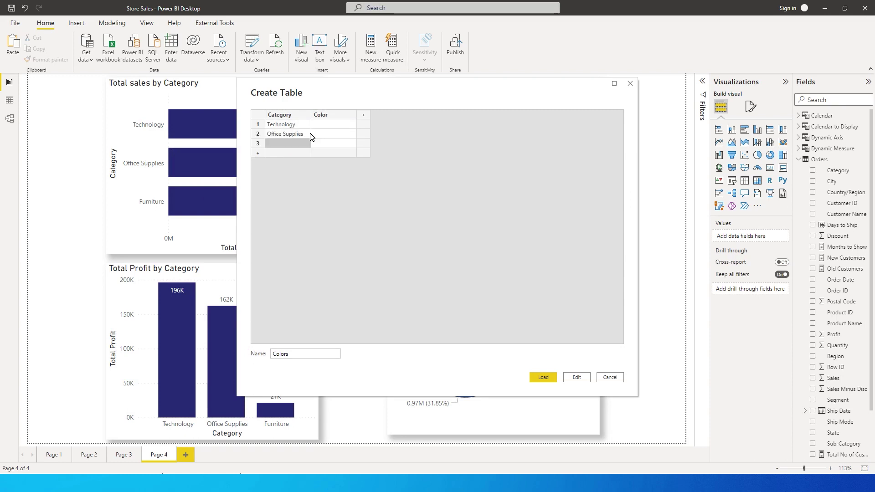
text(Furniture)
Give the three categories the colours Red, Light Blue and Green
click(335, 127)
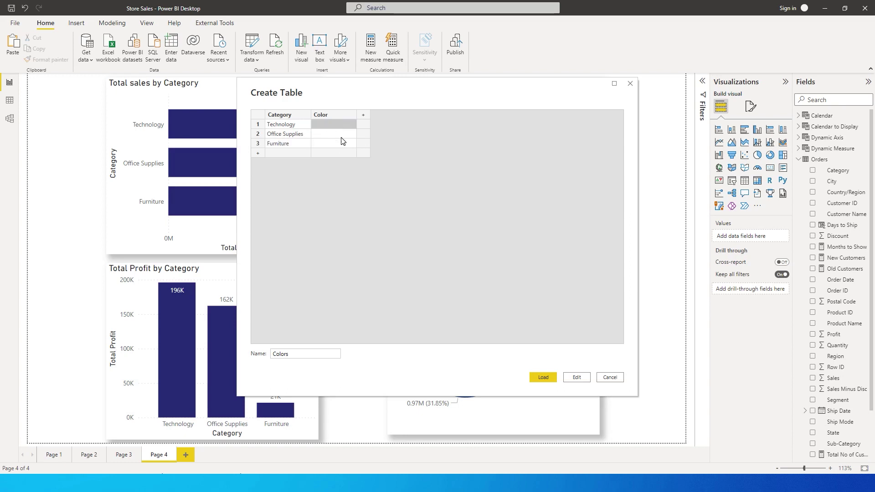
text(Red)
key(Return)
text(Light)
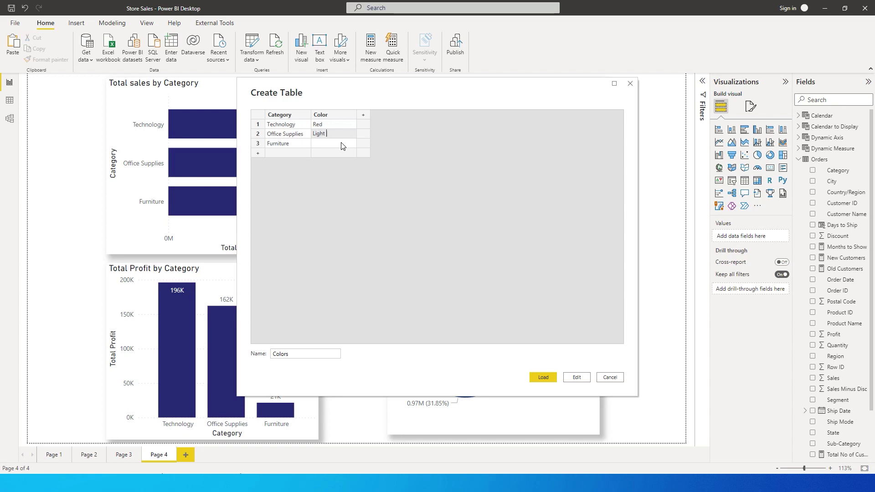
text( Blue)
key(Return)
text(Green)
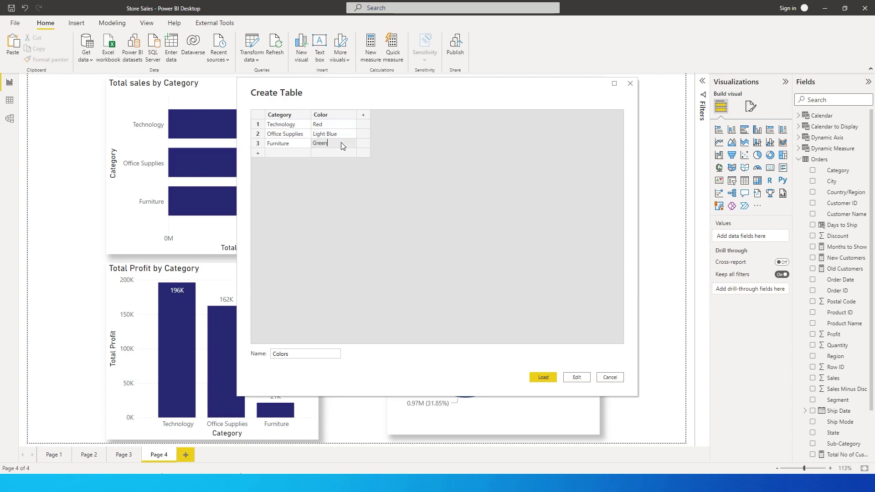
click(343, 145)
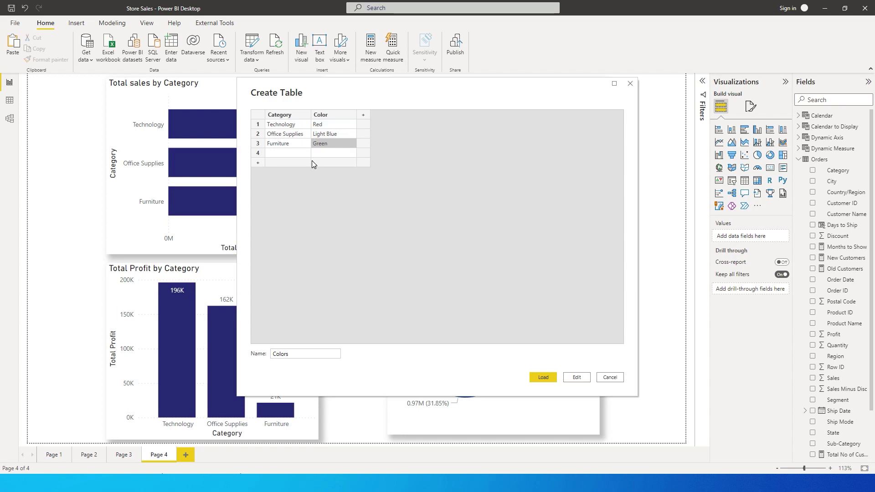
key(alt+Tab)
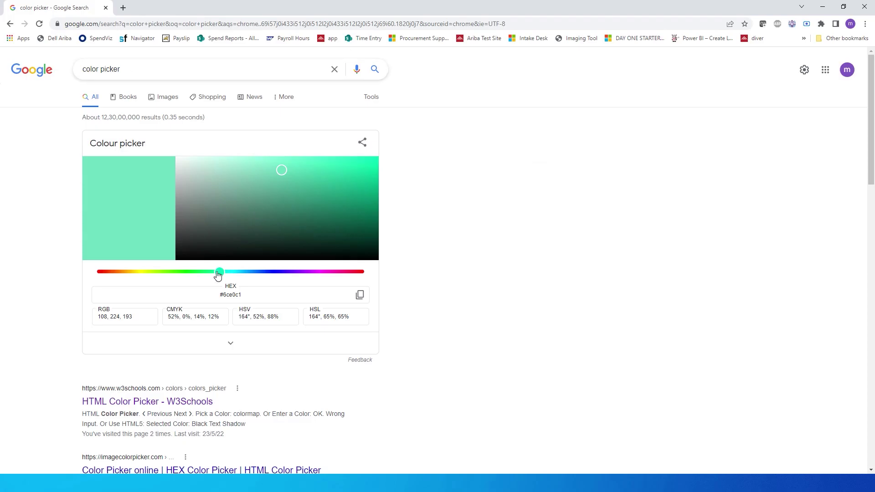
Pick light cyan #6ccfe0 in the colour picker as Technology's colour, replacing Red
drag(220, 272, 239, 278)
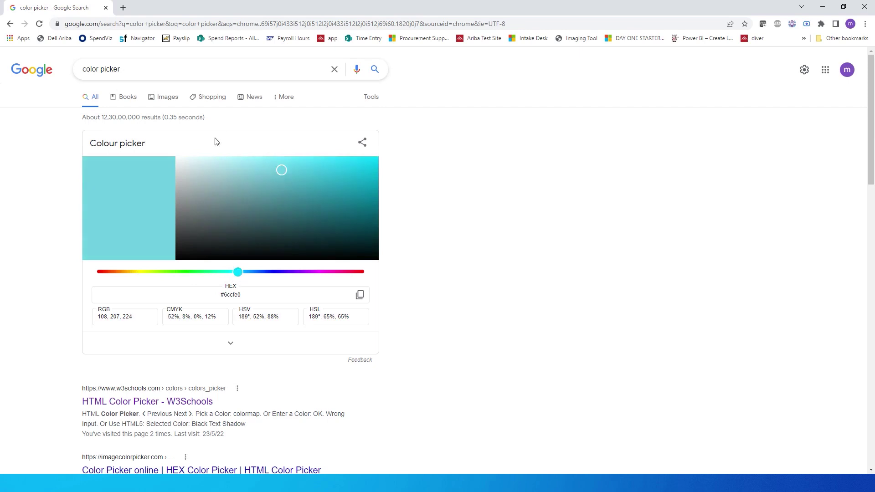
click(360, 296)
click(361, 296)
key(alt+Tab)
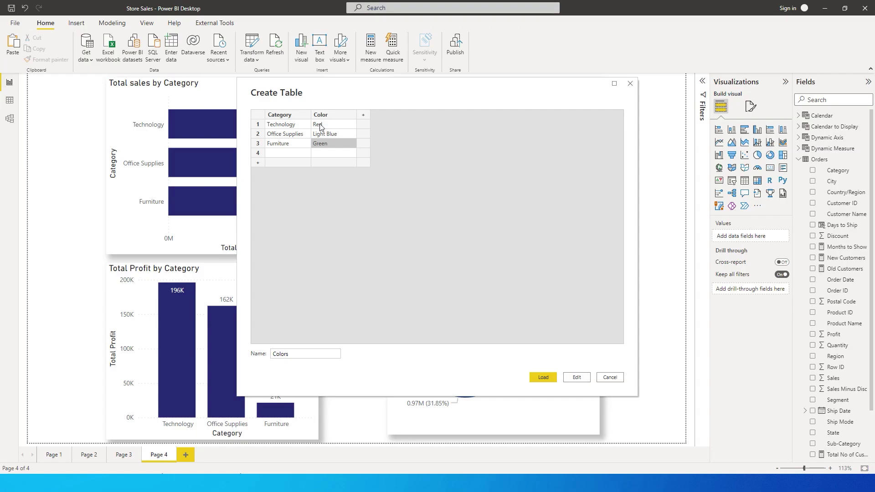
click(328, 126)
Pick yellow-green #c8d15e as Office Supplies' colour
click(338, 135)
key(alt+Tab)
key(alt+Tab)
key(alt+Tab)
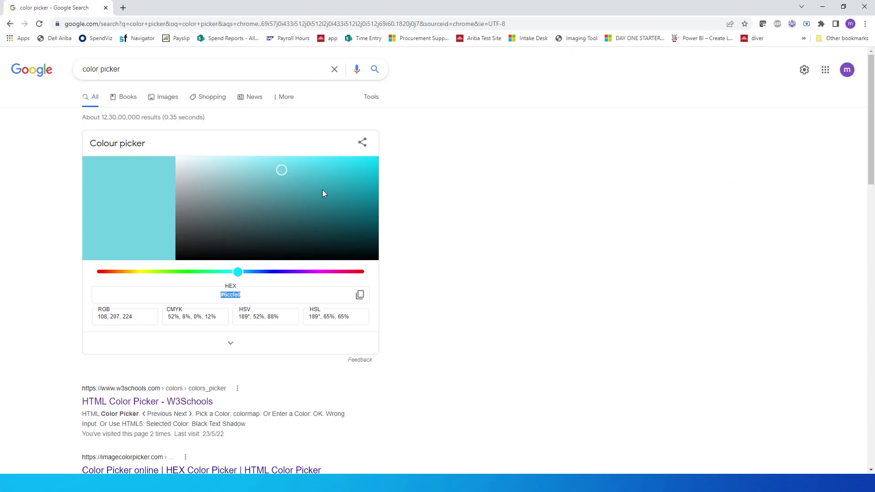
click(147, 272)
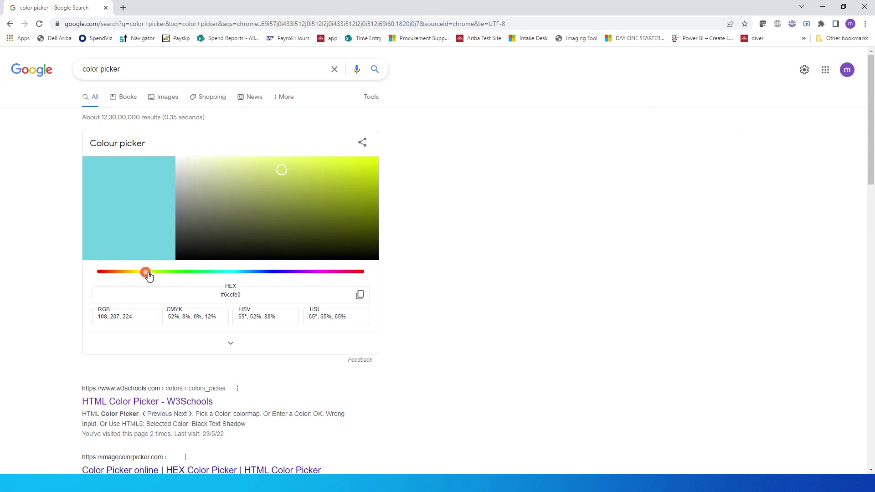
click(288, 175)
click(360, 295)
key(alt+Tab)
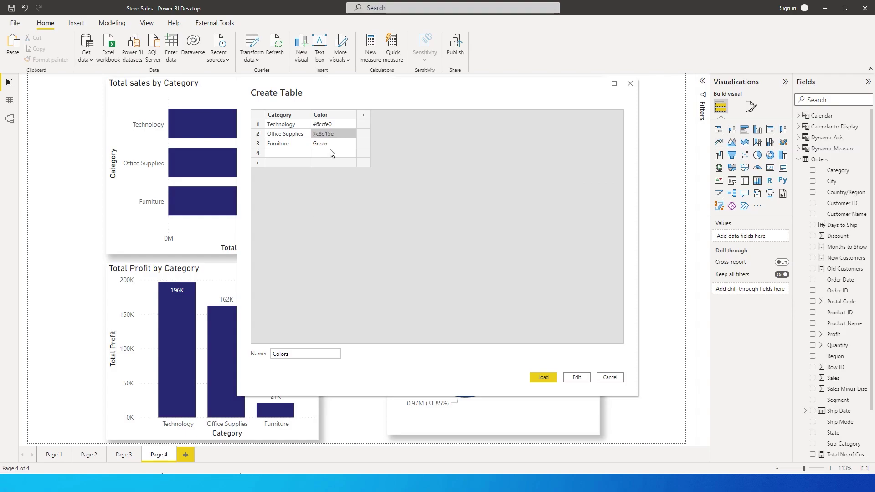
Pick tan #d19649 and paste it as Furniture's colour
key(alt+Tab)
click(125, 273)
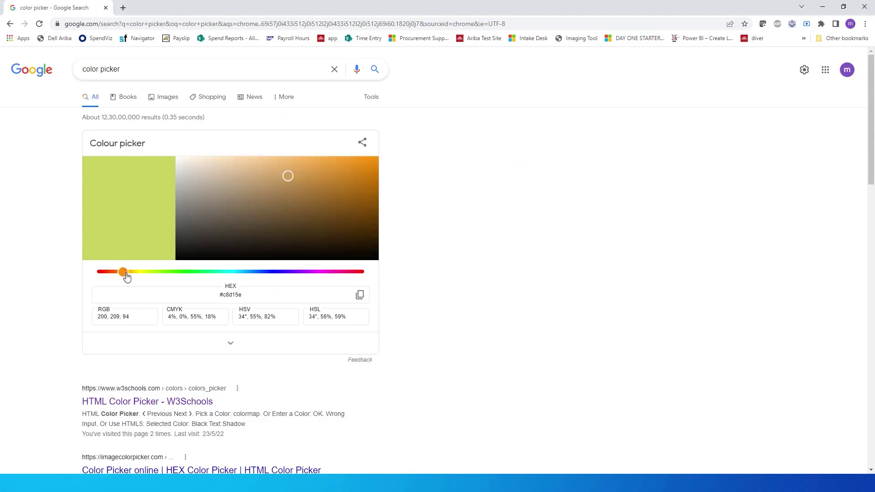
click(300, 183)
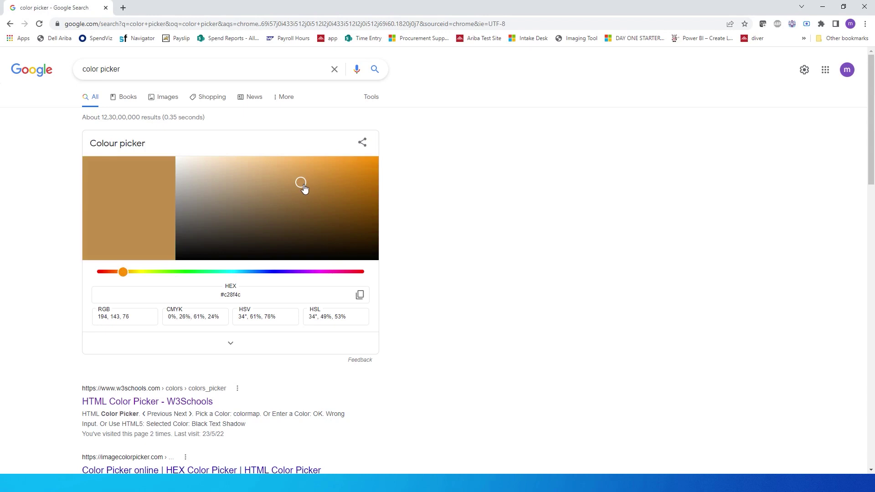
click(308, 176)
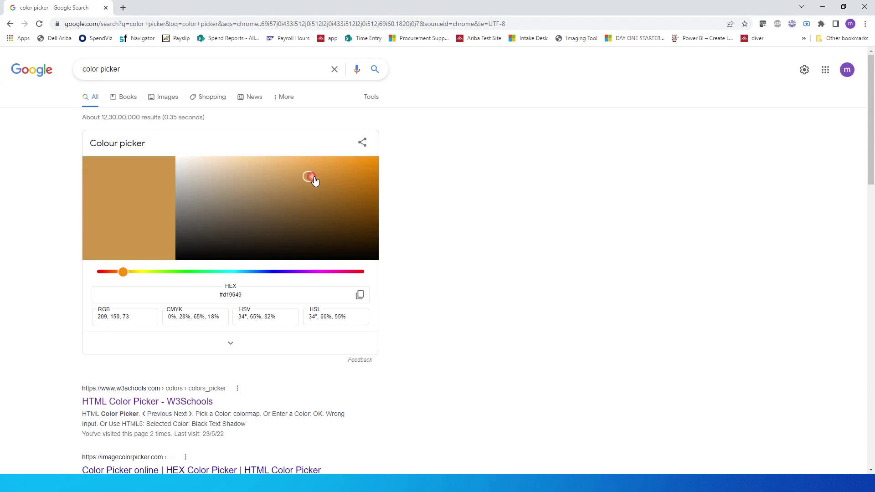
click(360, 295)
key(alt+Tab)
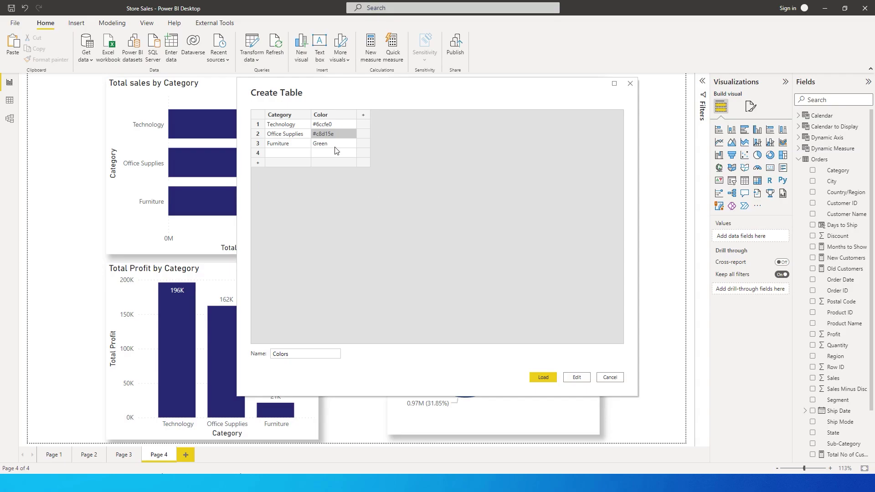
click(333, 144)
key(ctrl+v)
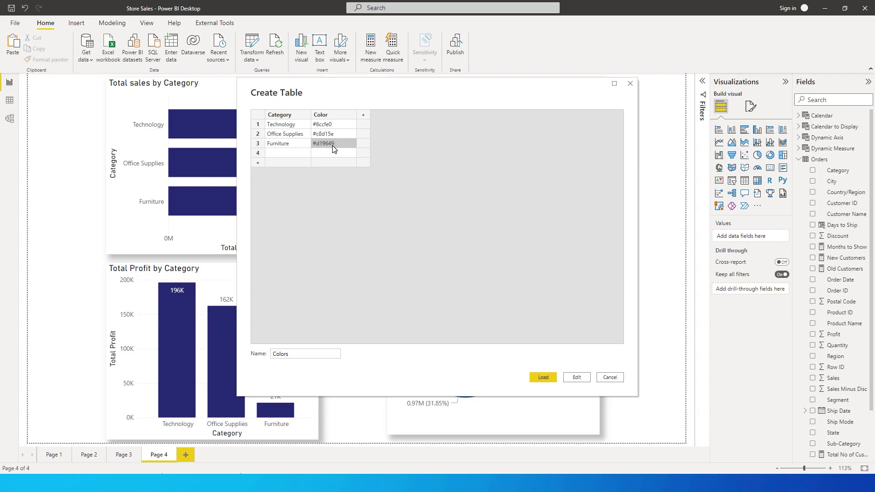
Delete the empty fourth row, then expand the loaded Colors table to show Category and Color
right_click(257, 152)
click(283, 203)
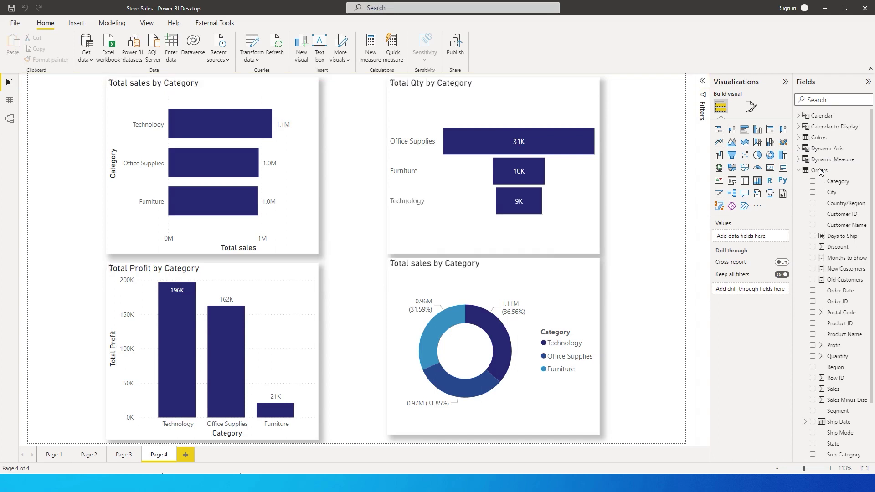
click(801, 137)
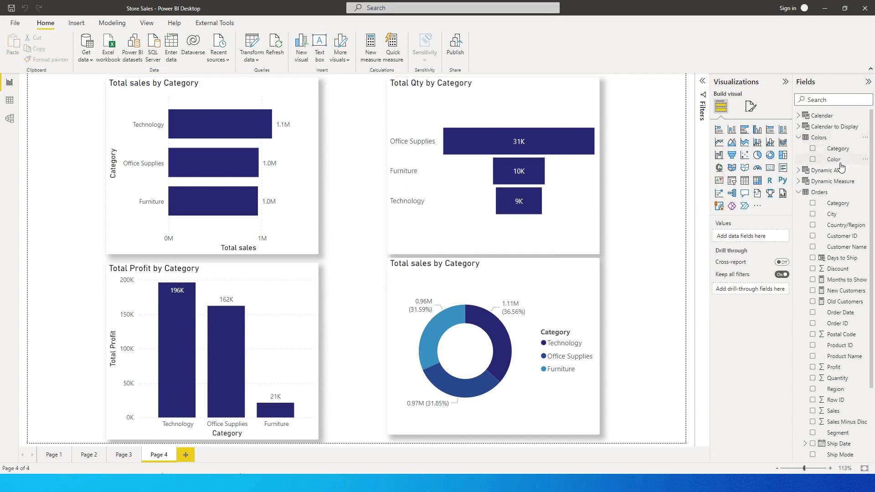
right_click(834, 192)
click(846, 201)
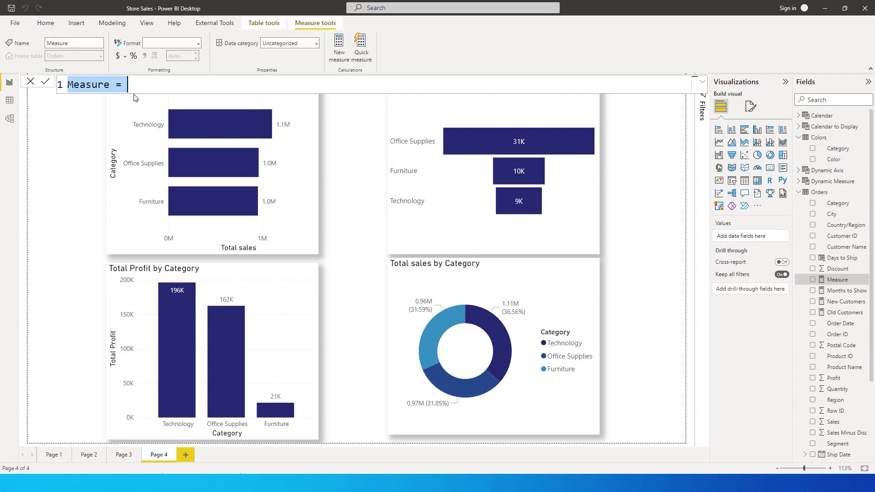
Start the Category_Color measure: LOOKUPVALUE returning Colors[Color], searching Colors[Category]
text(Category)
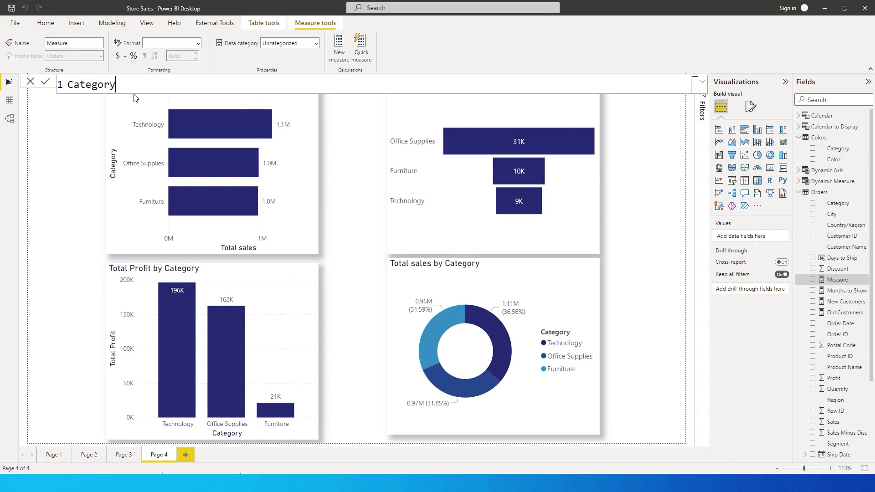
text(_Color = LOOKUPVALUE()
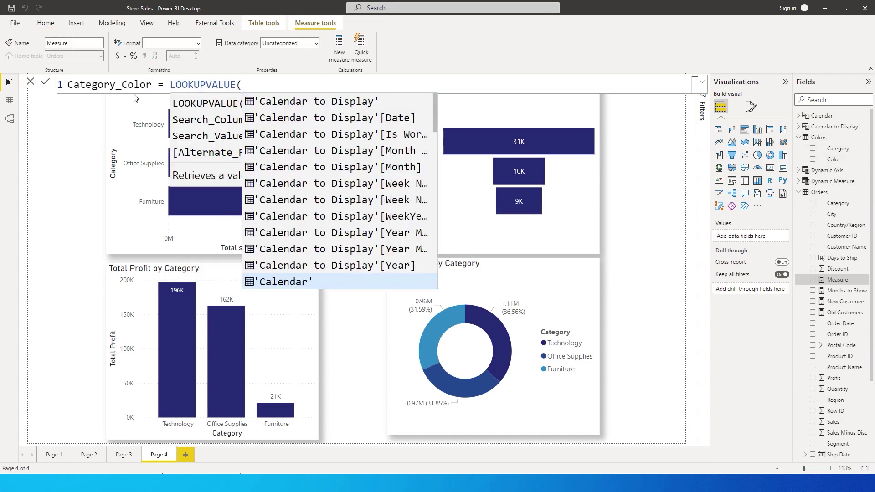
click(340, 83)
text(colo)
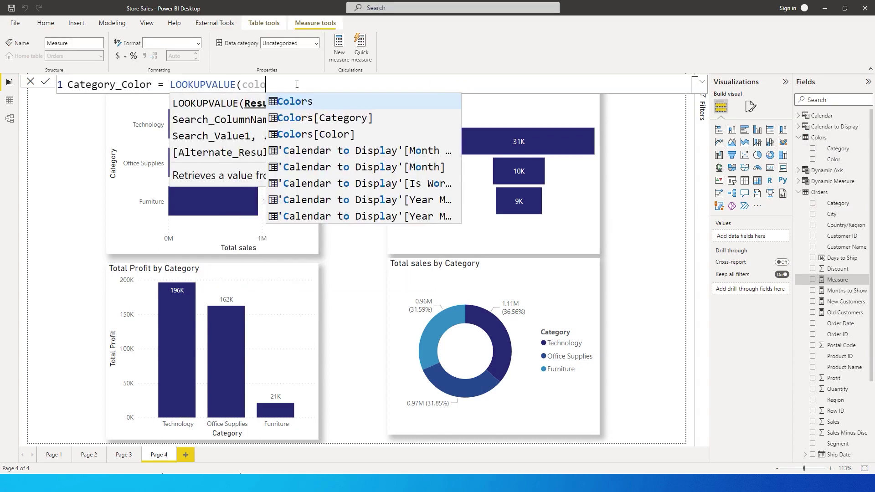
click(313, 133)
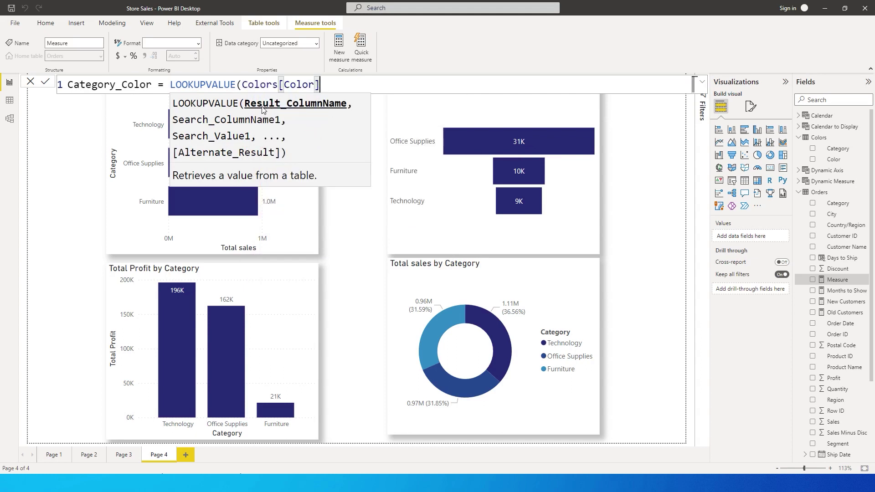
click(341, 87)
text(,)
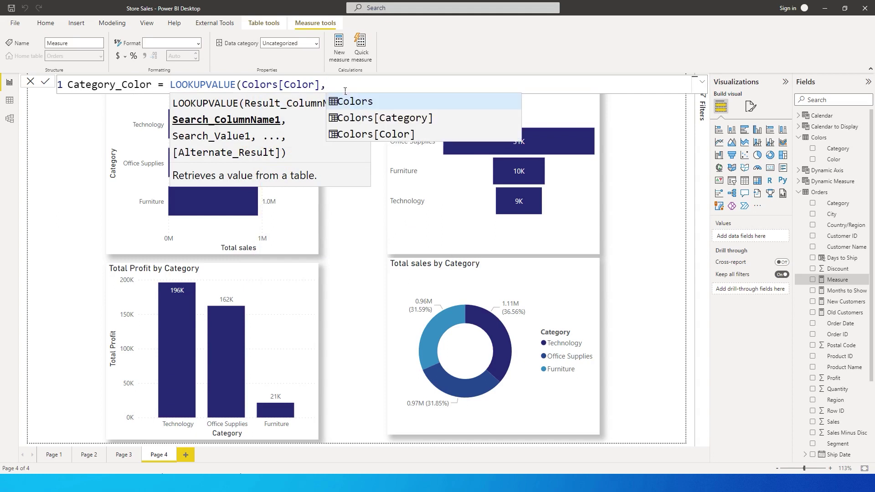
click(398, 119)
Match on SELECTEDVALUE(Orders[Category]) with default "Light Red" and commit the measure
text(,)
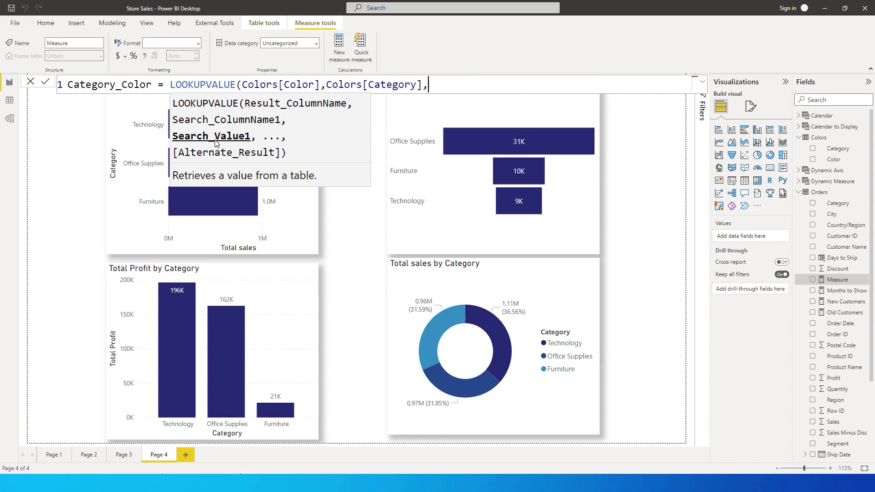
text(cate)
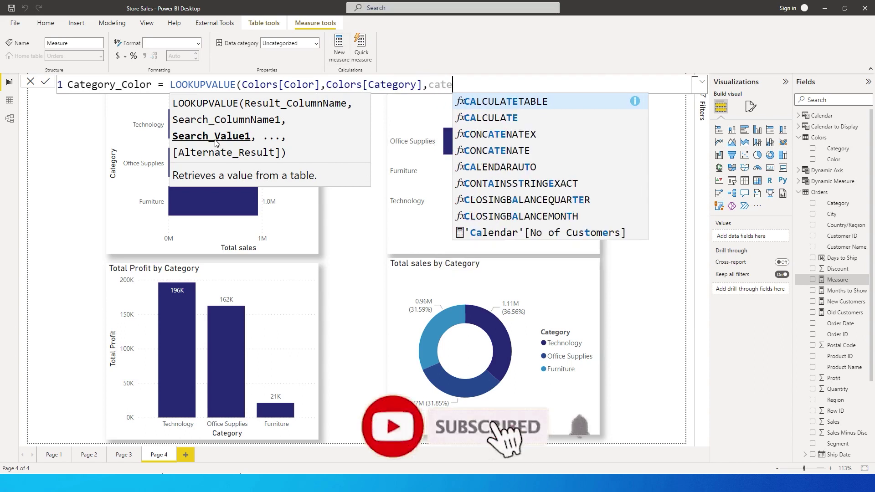
key(BackSpace)
key(BackSpace)
key(BackSpace)
key(BackSpace)
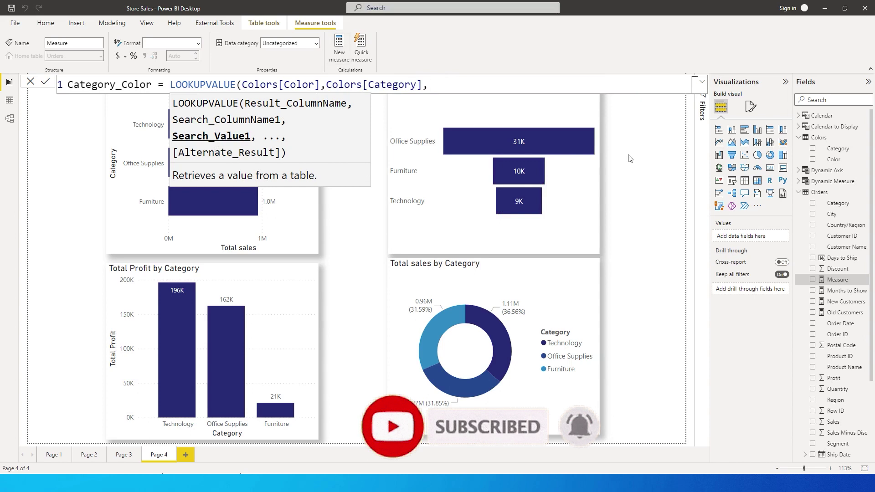
text(sele)
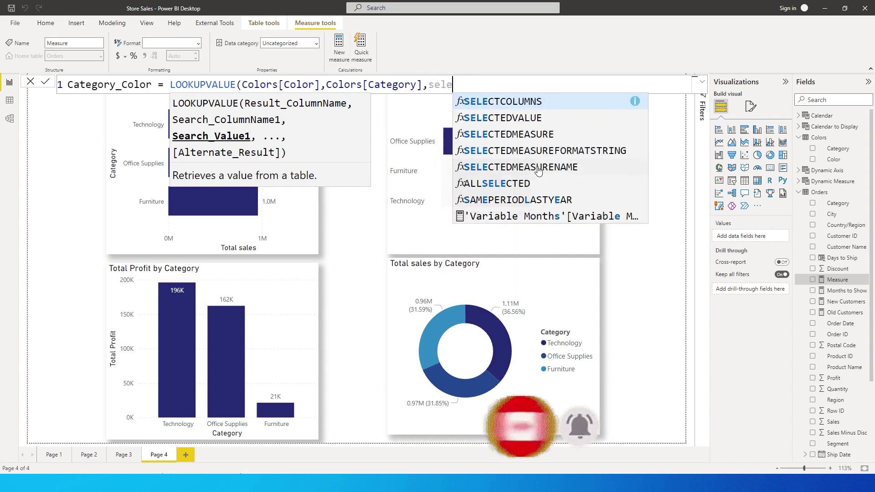
text(cted)
key(Tab)
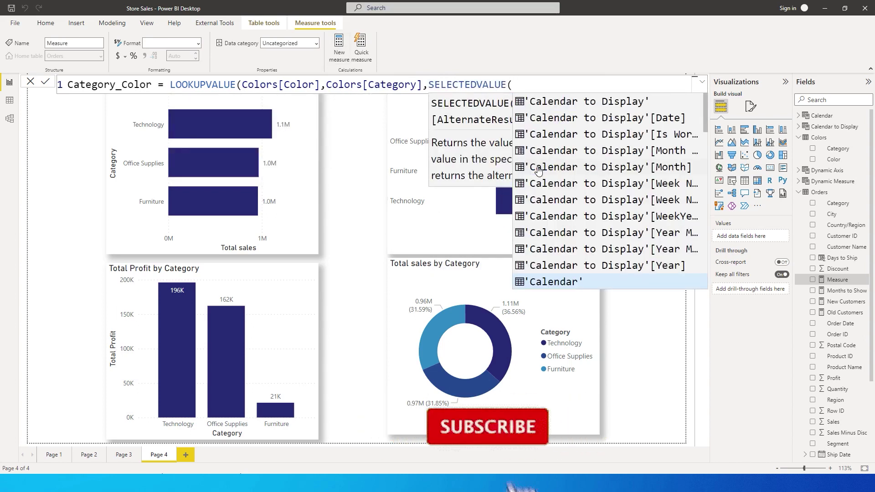
text(cate)
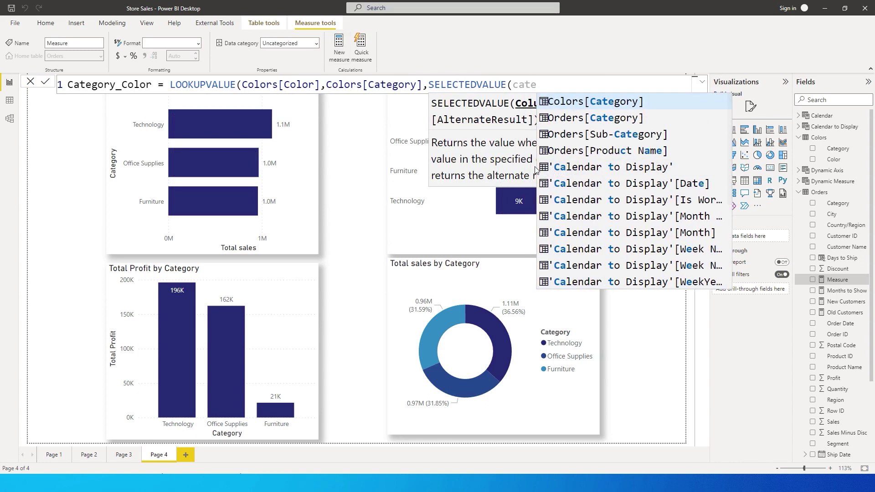
key(Down)
key(Tab)
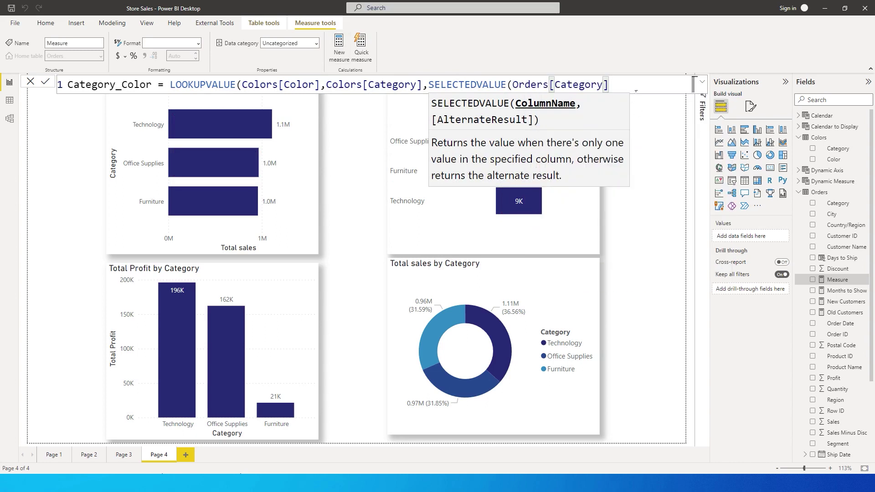
text())
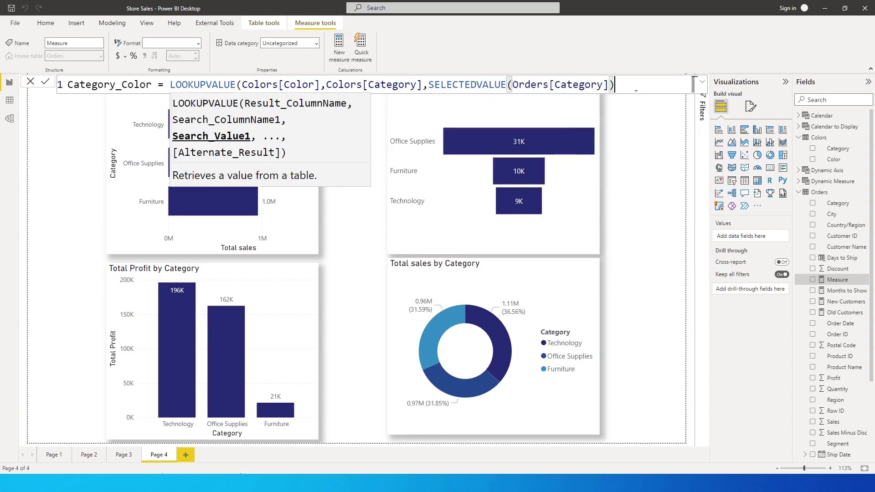
text(,)
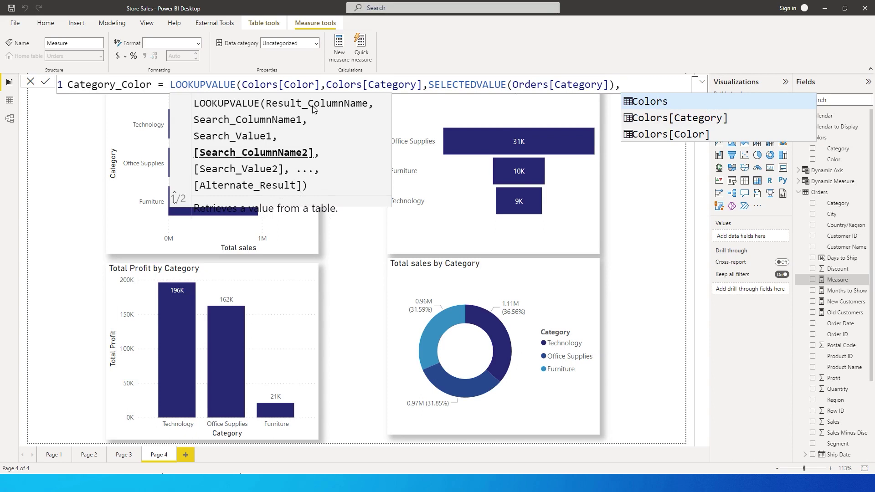
text("Light)
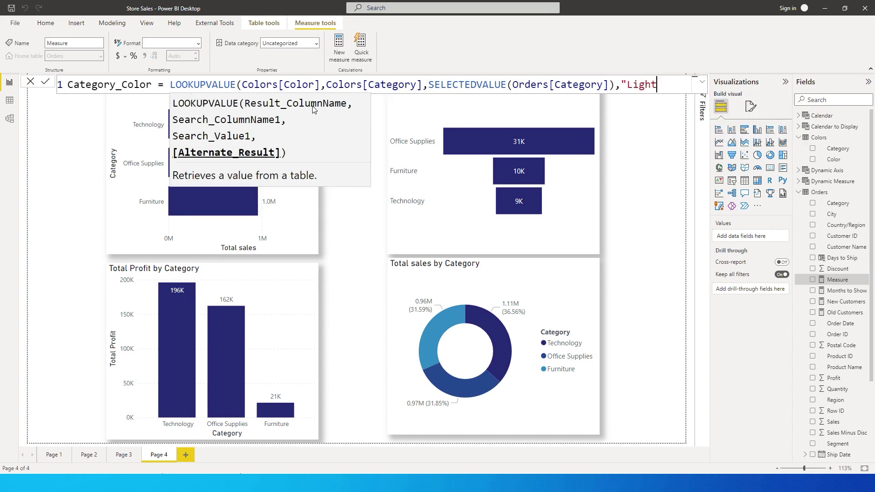
text( Red"))
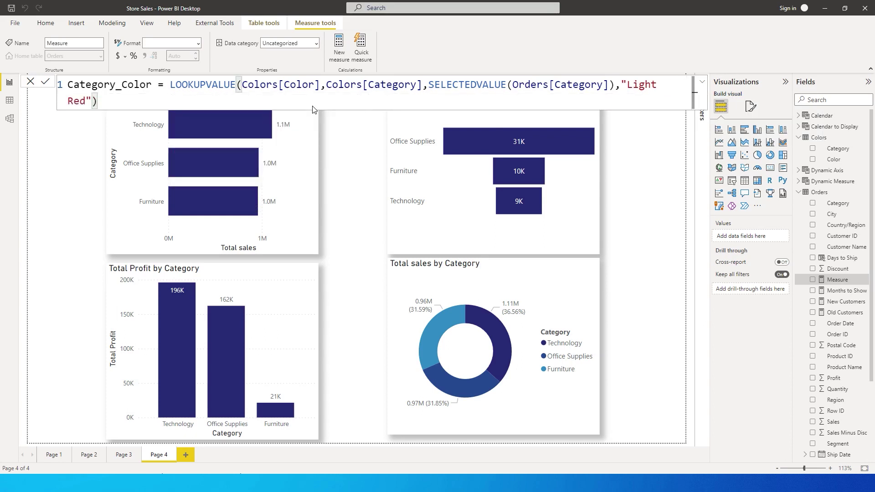
key(Return)
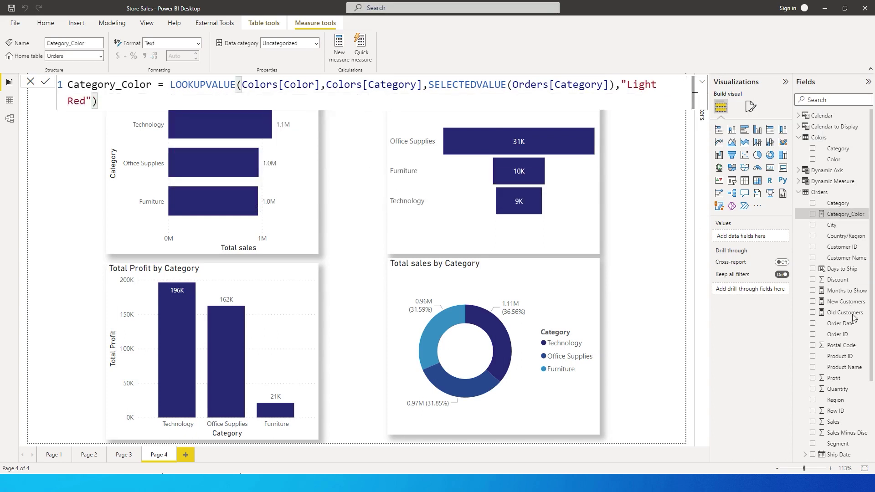
click(304, 222)
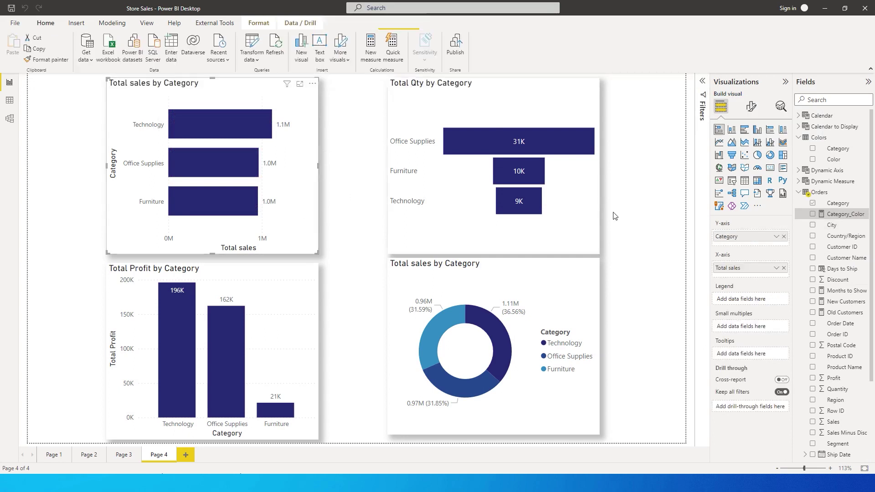
Colour the Total sales by Category bars by field value using the Category_Color measure
click(752, 109)
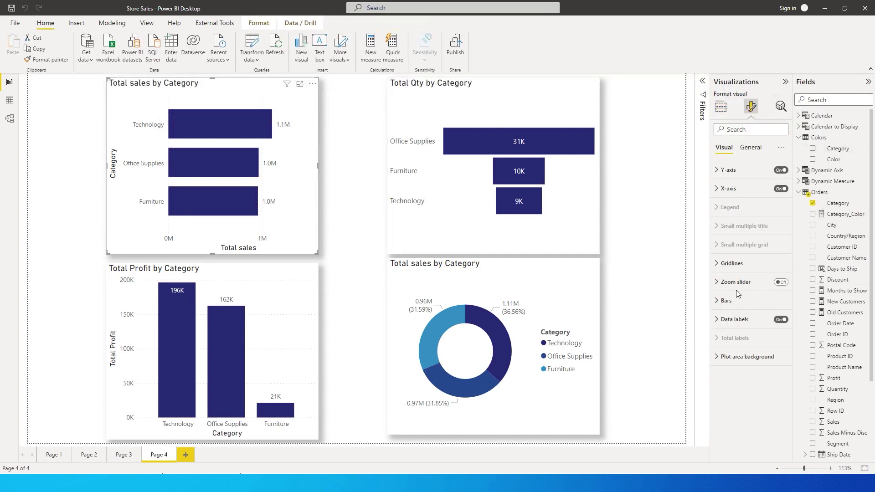
click(723, 302)
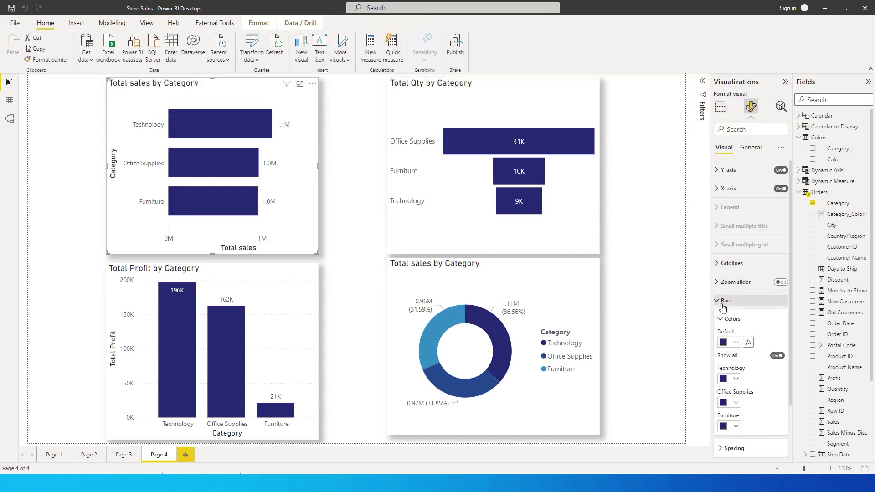
click(749, 343)
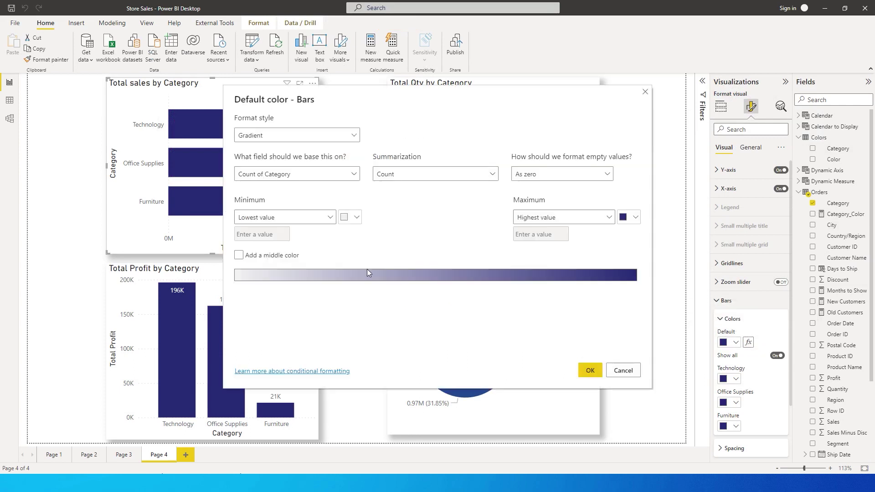
click(353, 137)
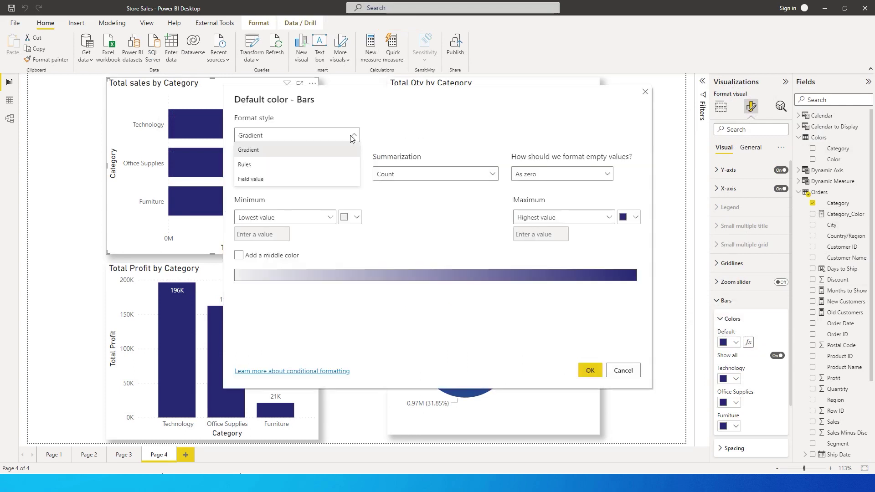
click(262, 179)
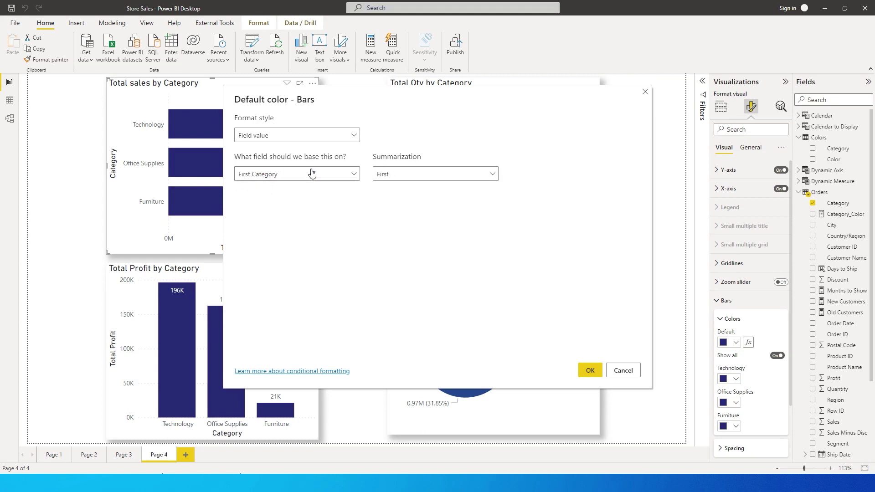
click(288, 174)
text(cate)
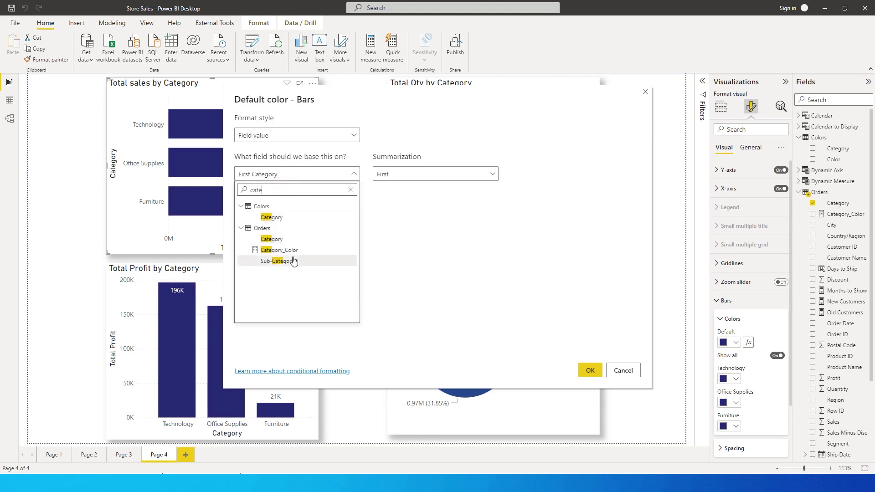
click(279, 250)
click(590, 370)
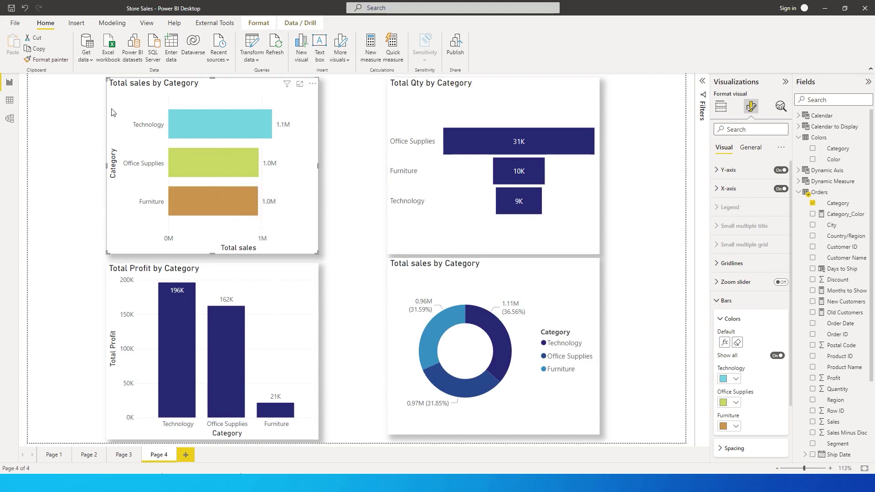
click(50, 62)
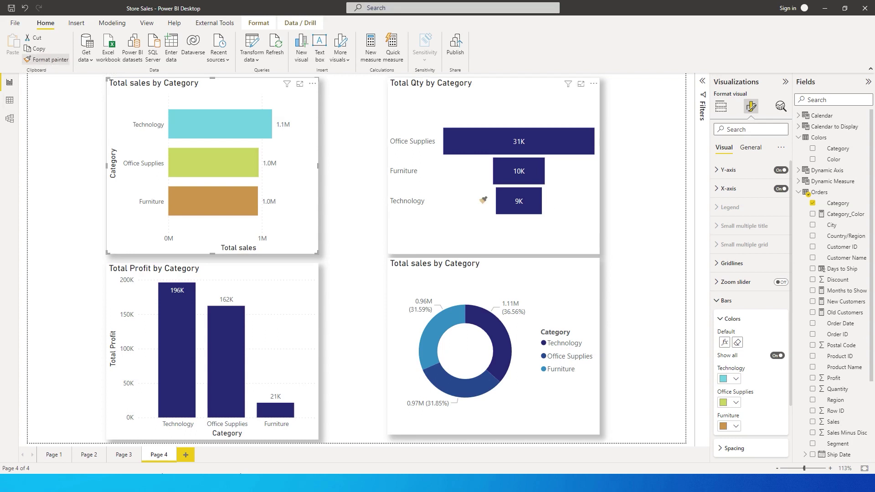
Format-paint the category colours onto the Total Qty funnel, Total Profit columns and donut
click(466, 189)
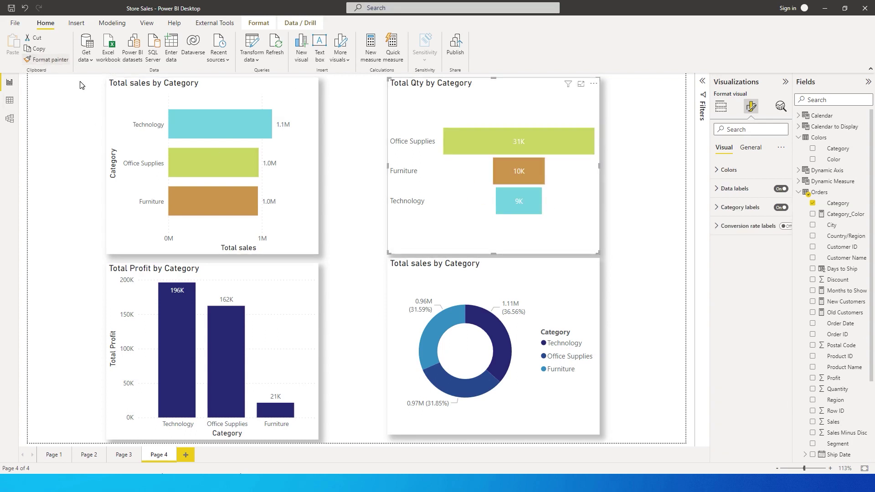
click(51, 59)
click(283, 297)
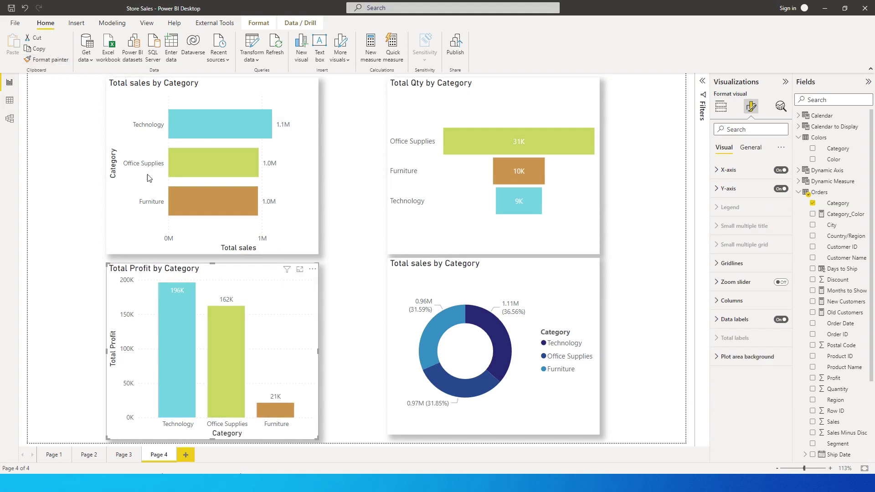
click(51, 60)
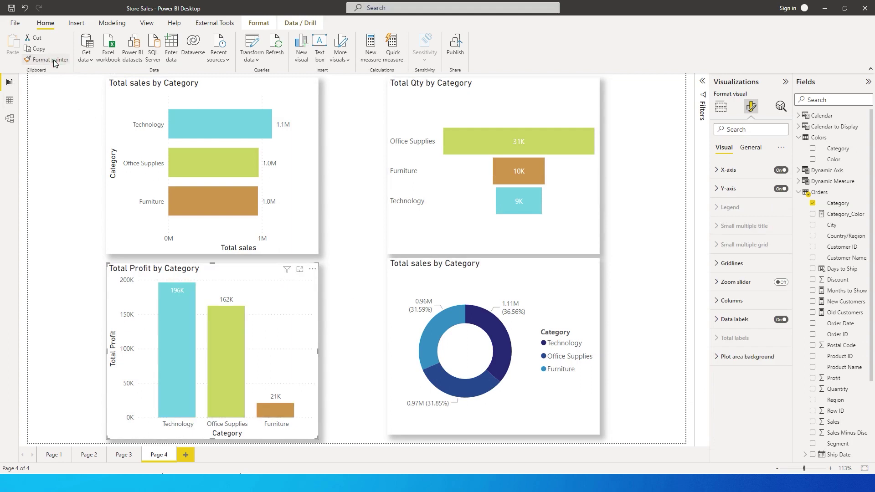
click(542, 300)
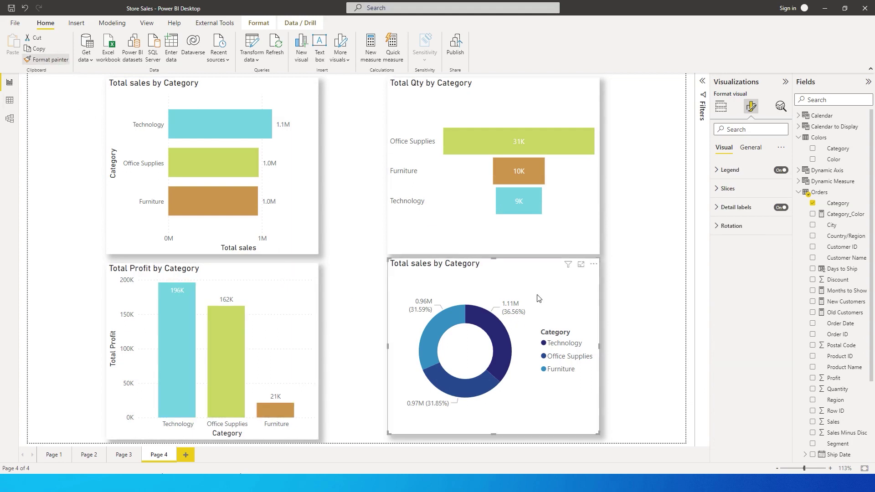
click(609, 287)
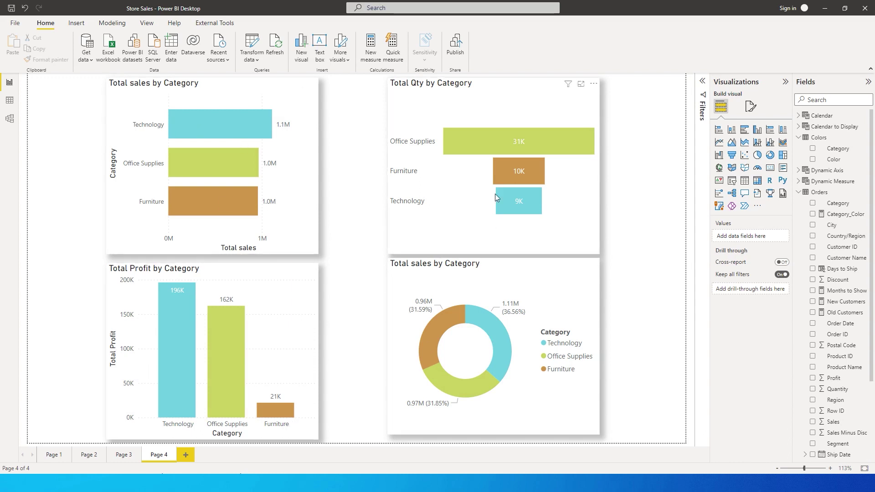
mouse_move(474, 323)
Choose magenta shade #d158b5 in Chrome's colour picker and copy its hex code
key(alt+Tab)
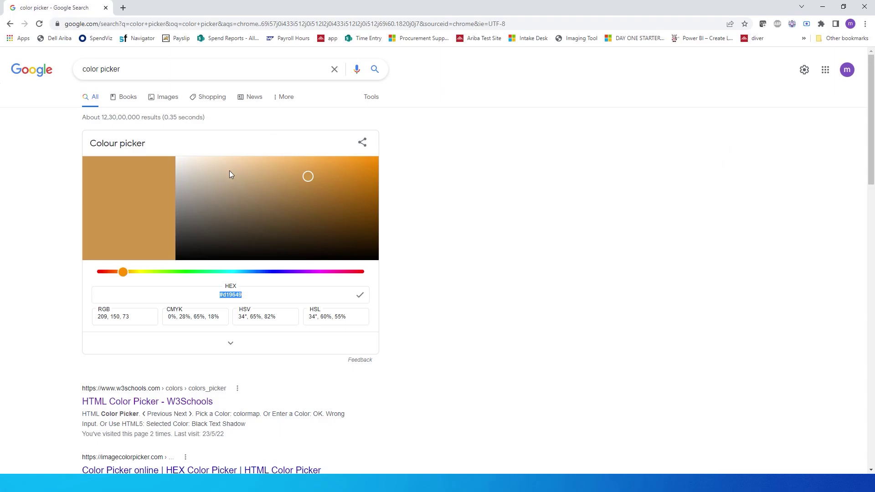
click(237, 273)
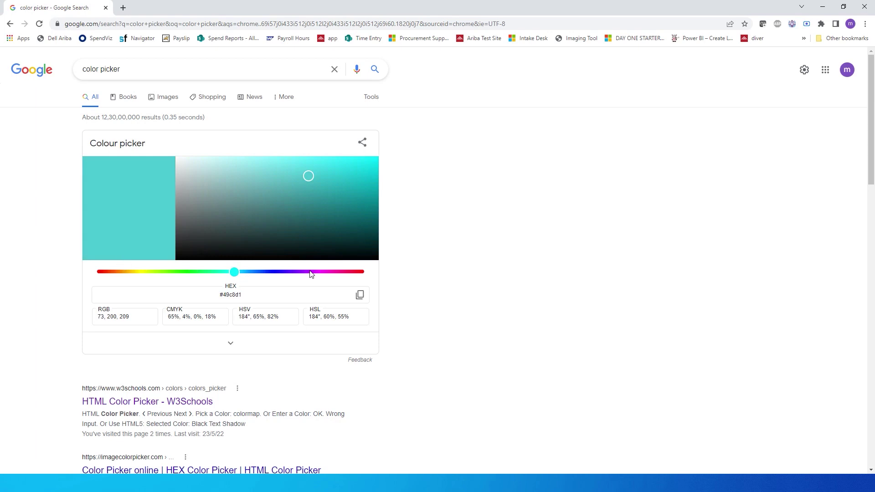
click(335, 272)
drag(337, 273, 330, 274)
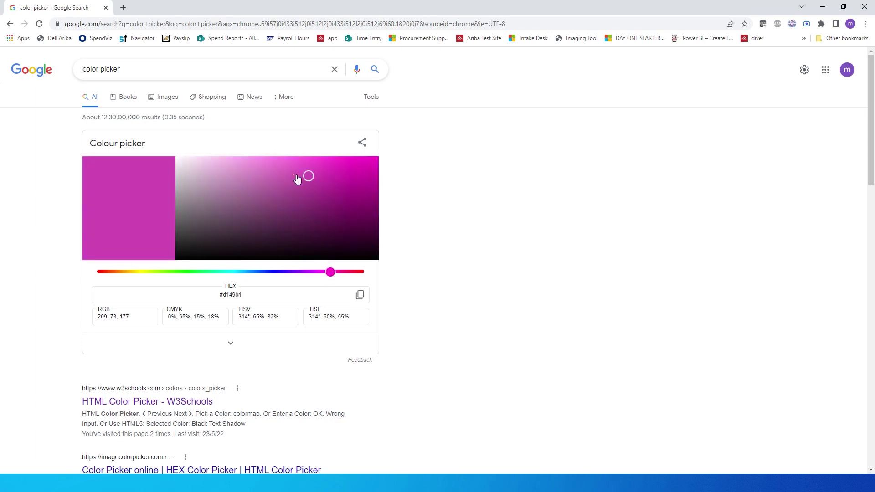
click(294, 175)
click(360, 296)
key(alt+Tab)
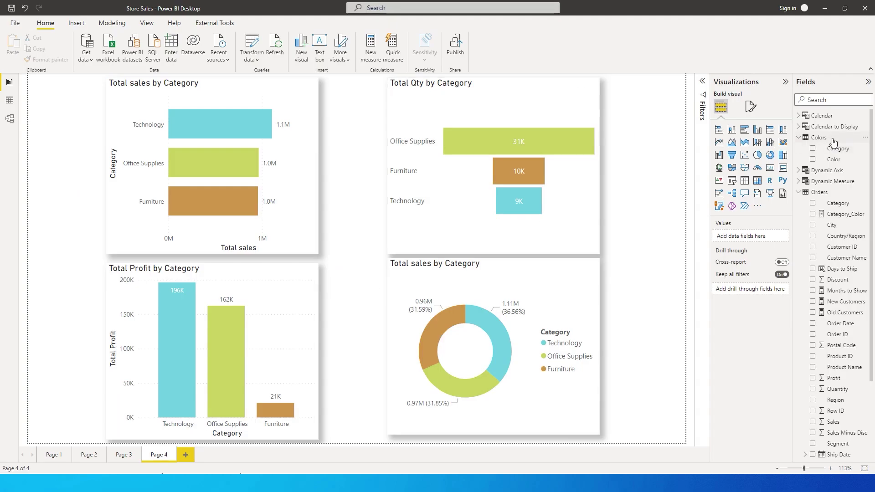
In the Colors query, replace Furniture's #d19649 with #d158b5 and apply the change
click(866, 138)
click(800, 188)
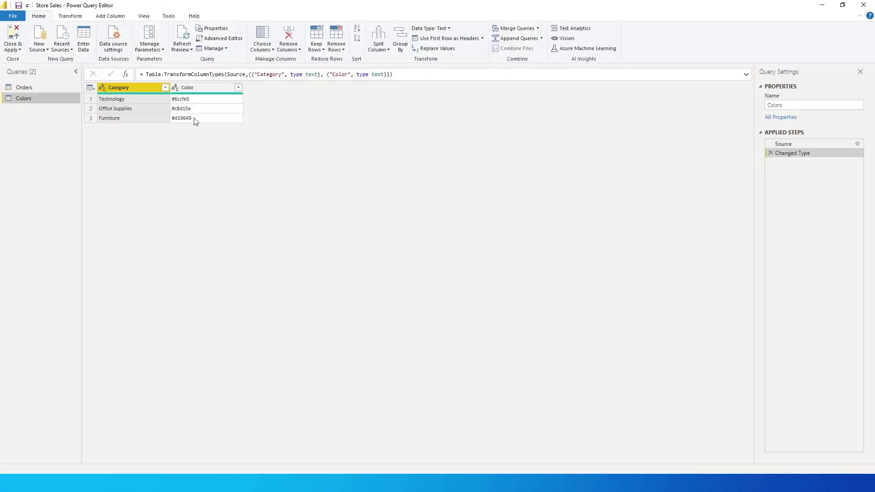
click(202, 110)
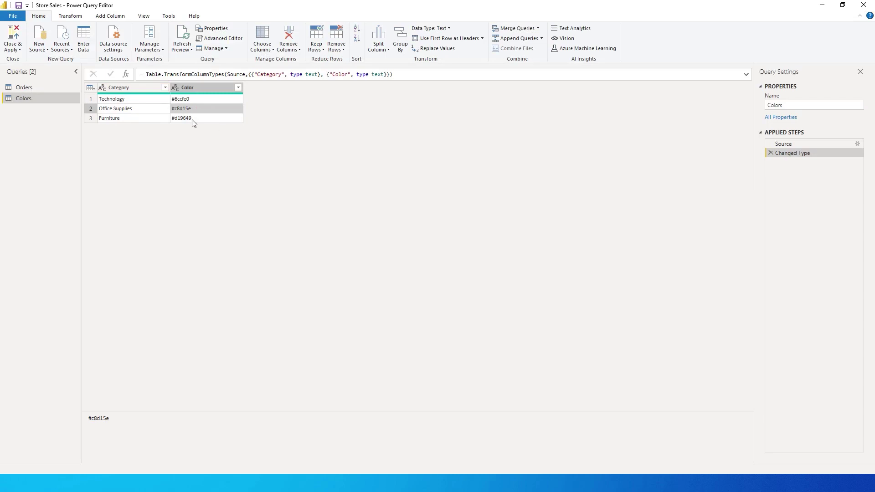
click(192, 120)
right_click(187, 118)
click(208, 146)
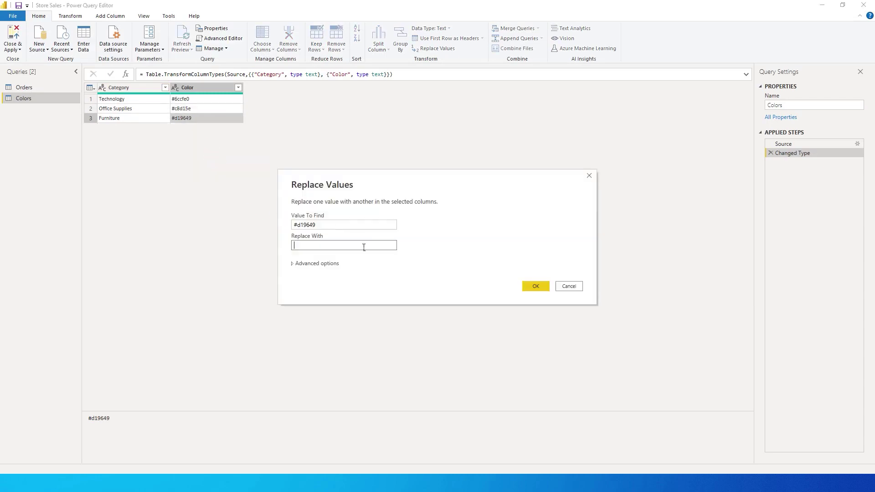
text(#d158b5)
click(536, 287)
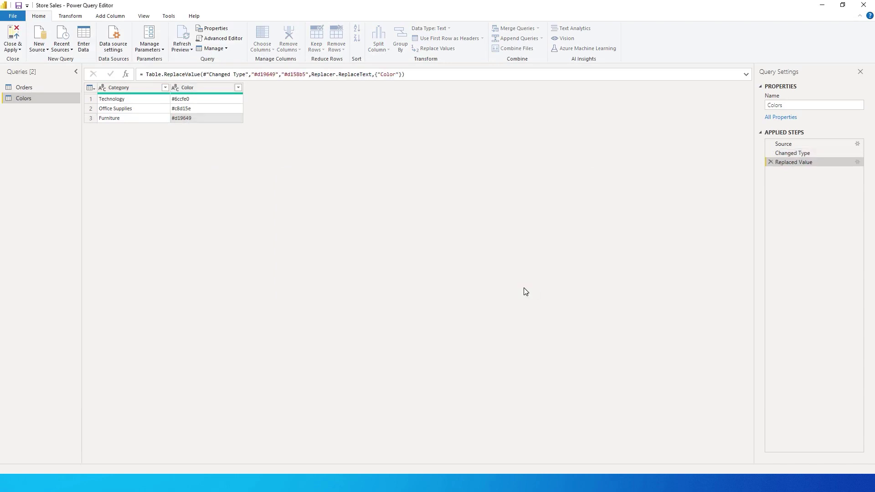
click(13, 47)
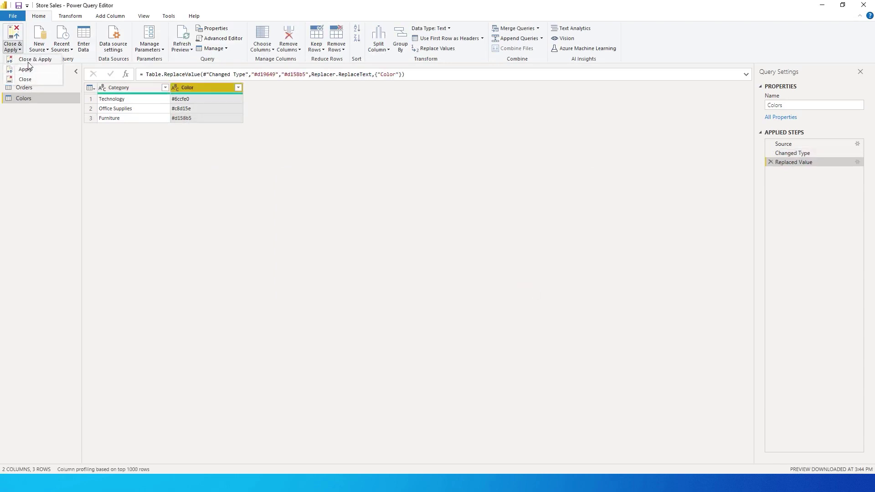
click(211, 135)
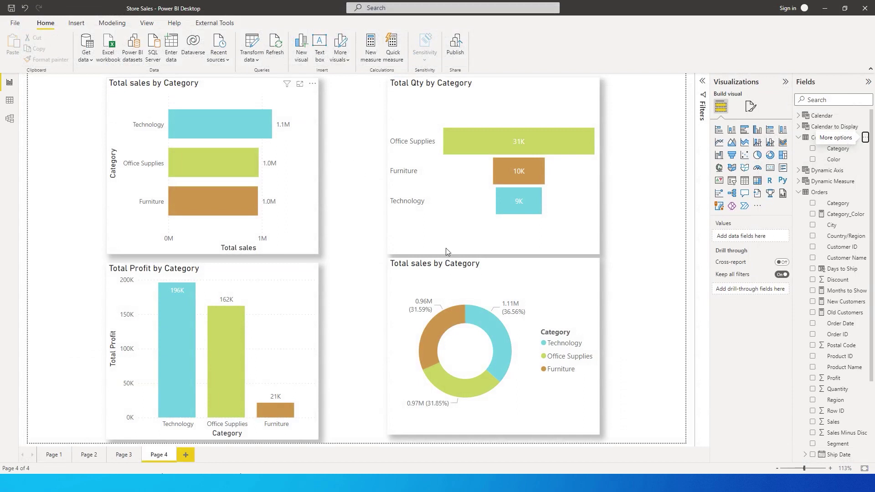